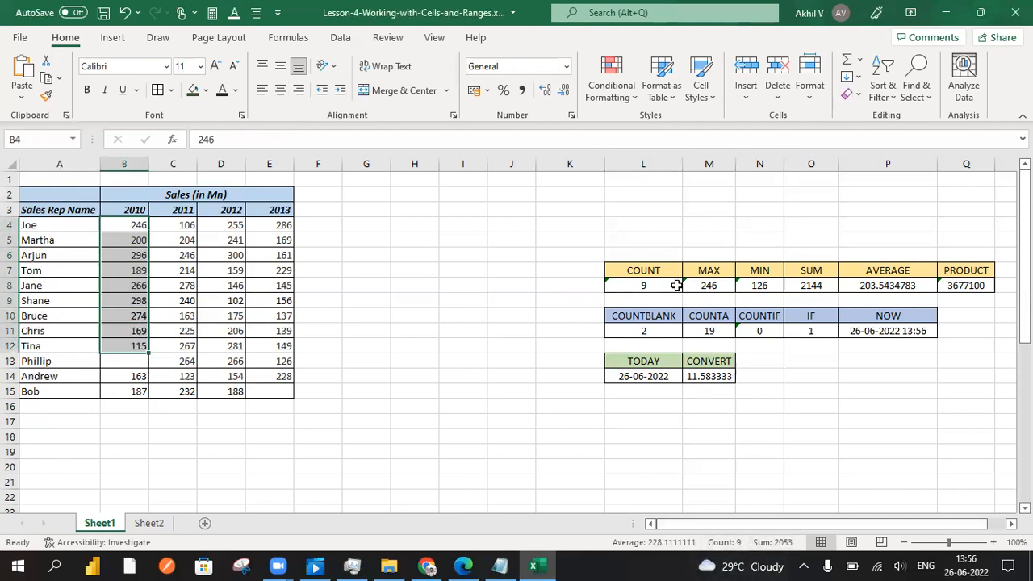
Step: Clear the 2010 sales values in cells B10 and B7 to test the COUNT formula
click(652, 286)
click(138, 315)
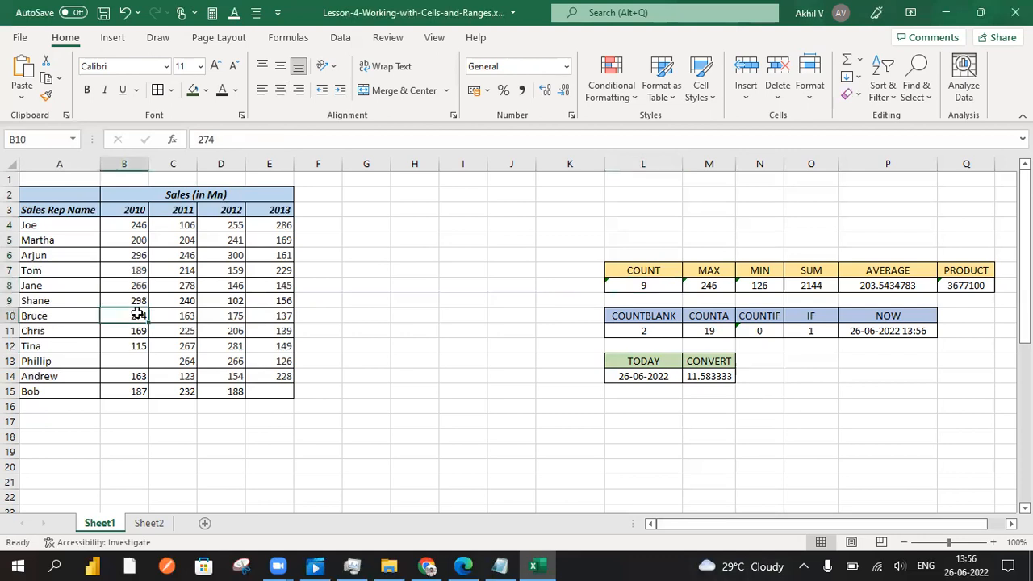
key(Delete)
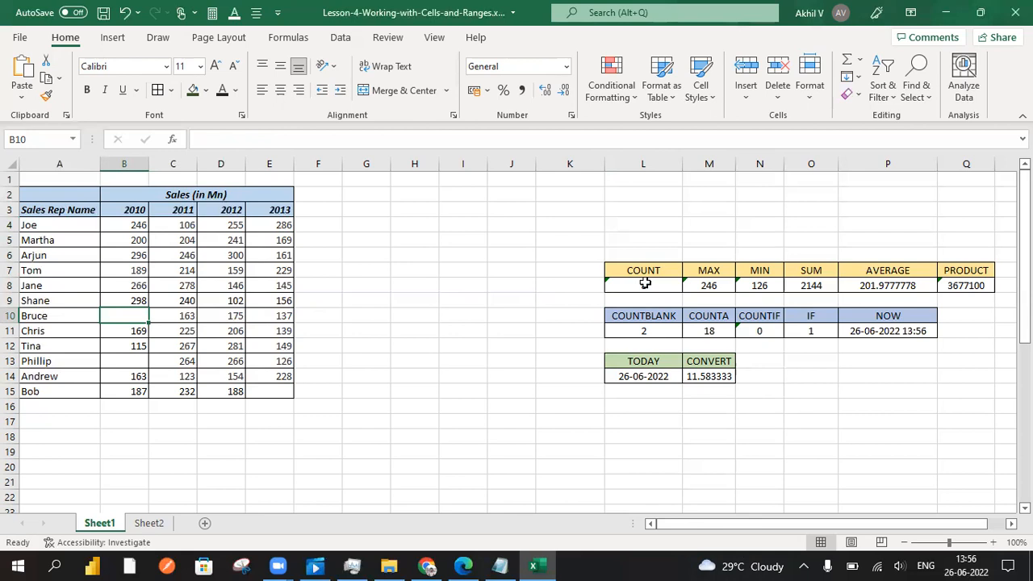
click(132, 273)
key(Delete)
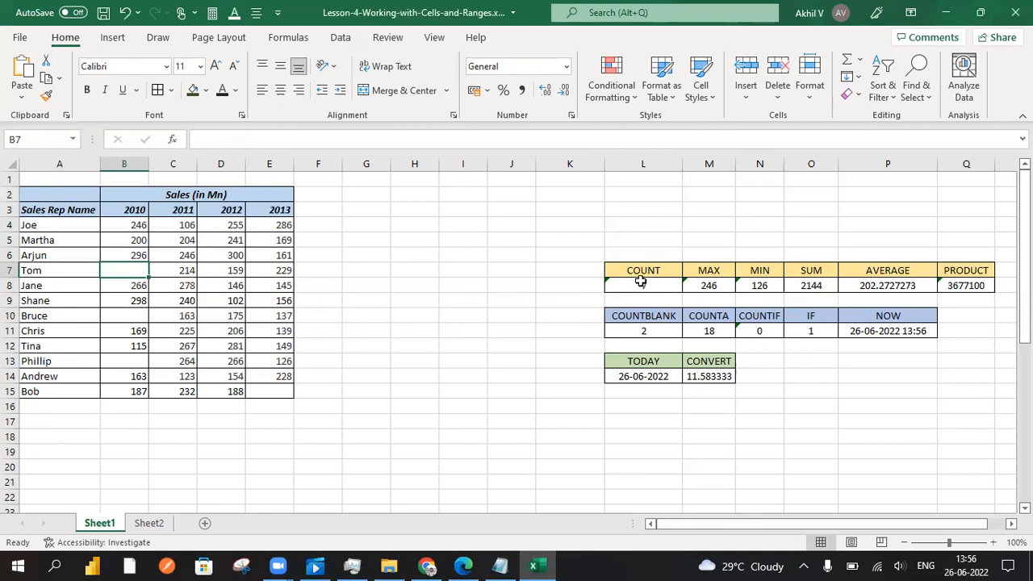
Step: Enter 1,2 as the 2010 sales value in cell B7
double_click(133, 269)
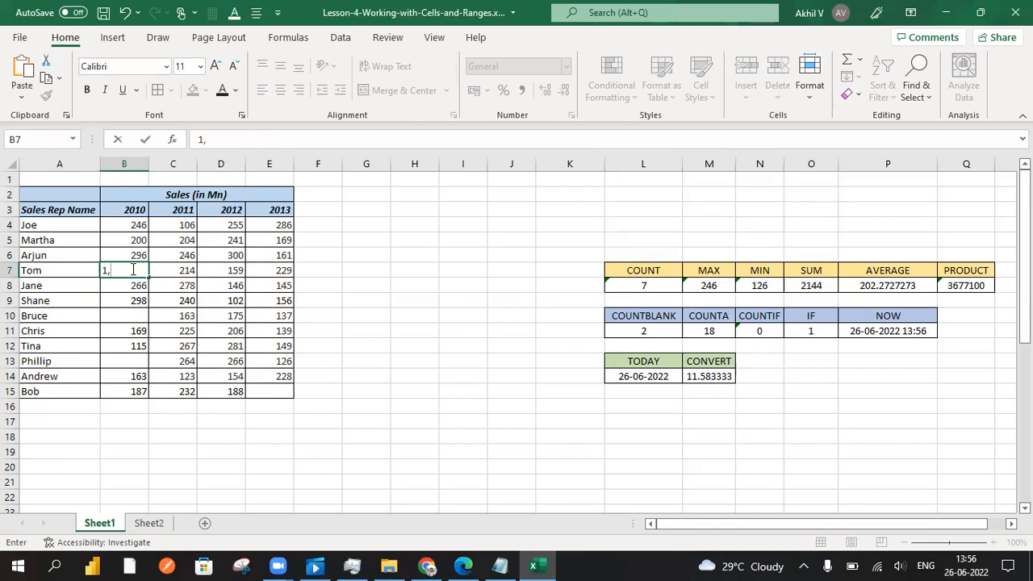
click(129, 300)
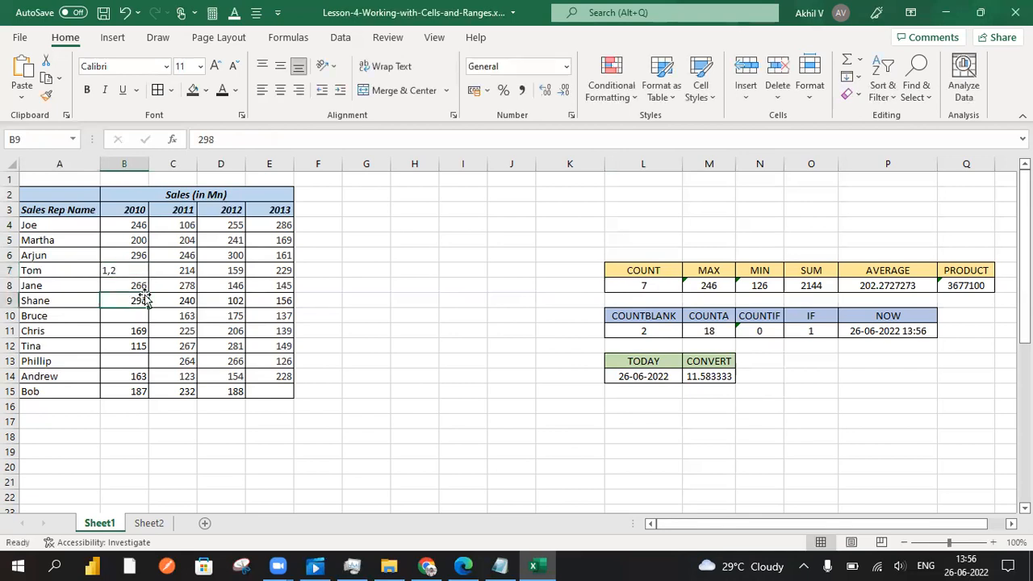
click(128, 270)
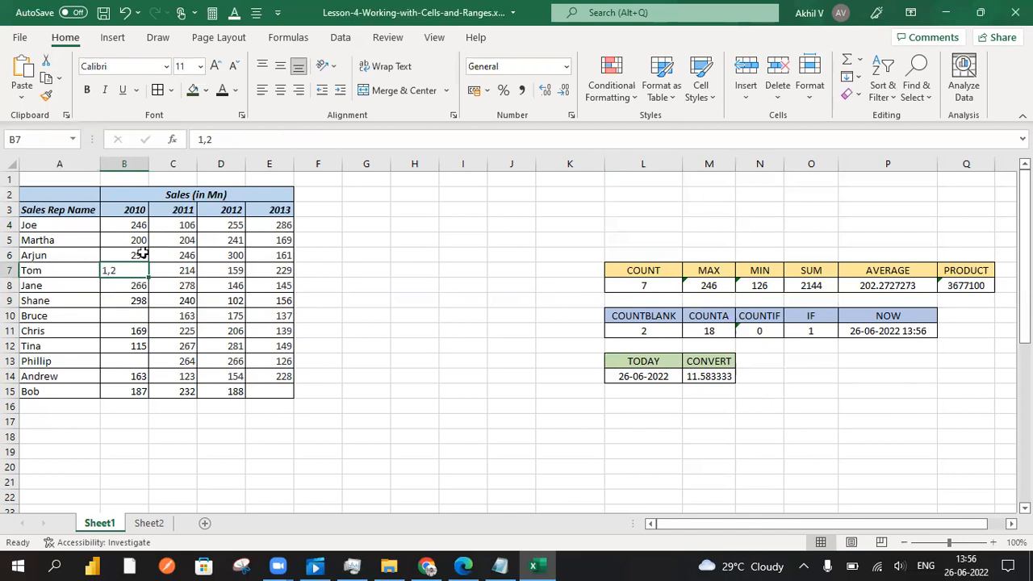
double_click(128, 269)
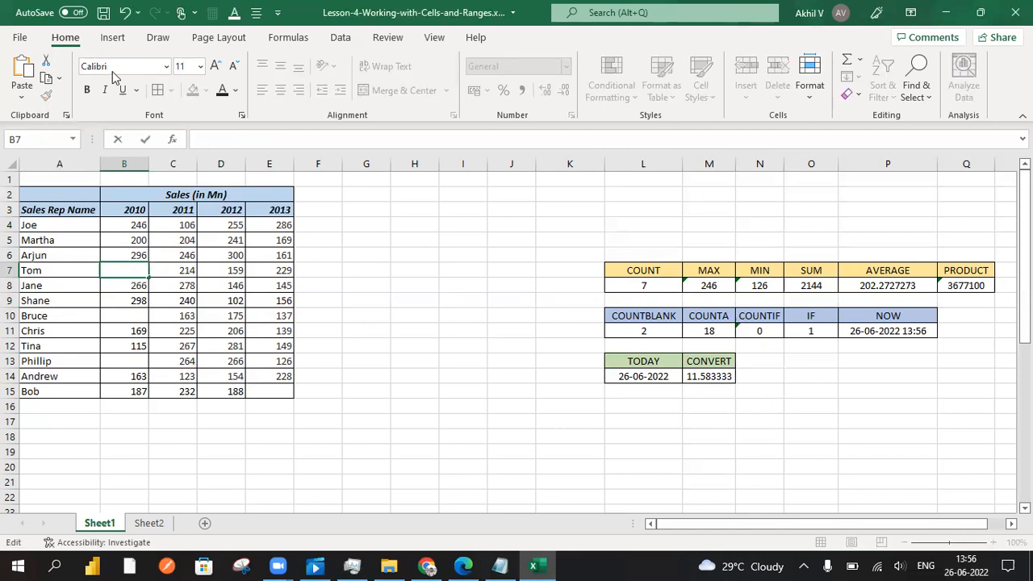
Step: Undo the edits made to the 2010 sales values in cells B7 and B10
click(126, 13)
click(139, 317)
click(184, 271)
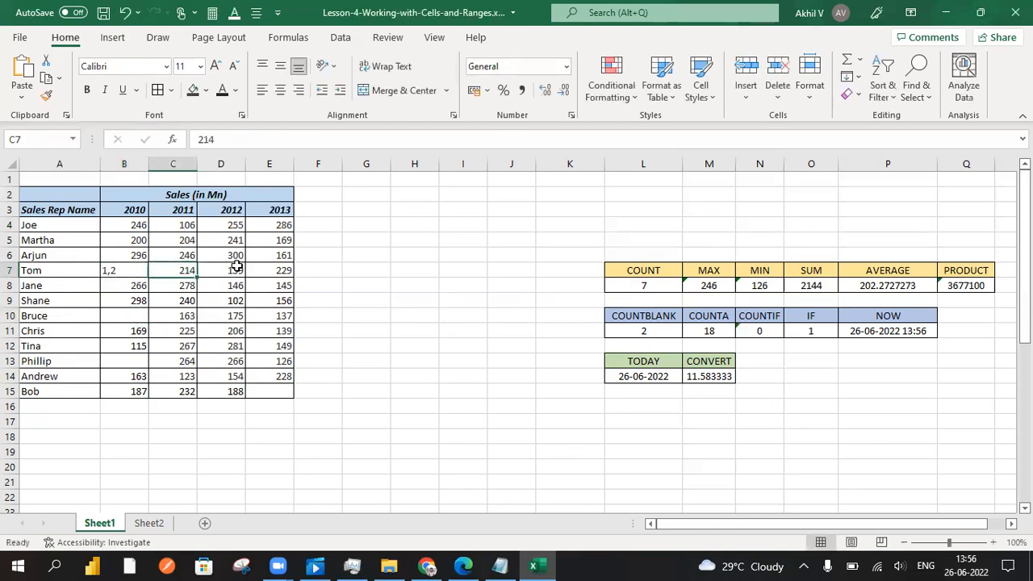
click(125, 13)
click(126, 14)
click(126, 13)
click(125, 14)
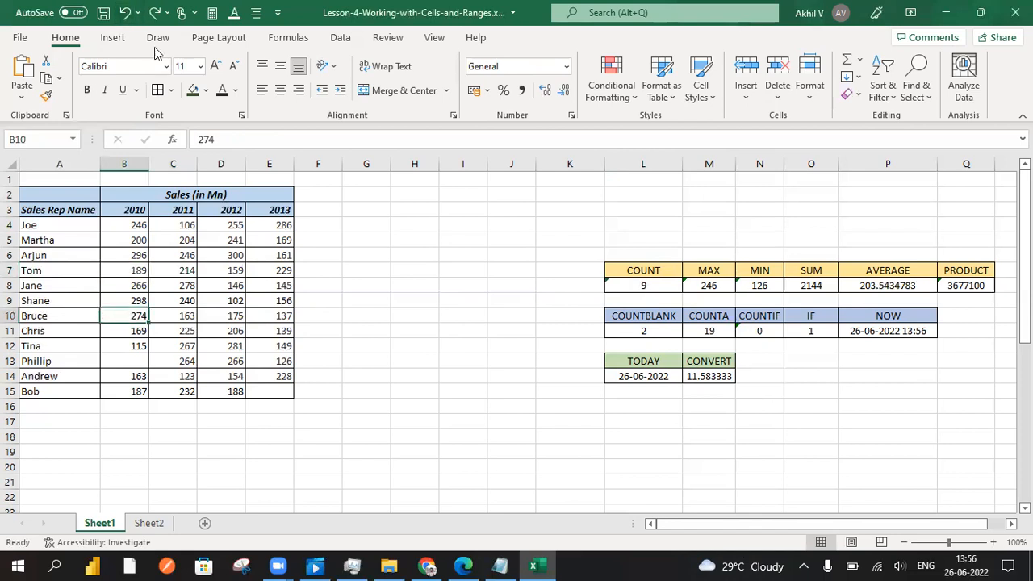
click(124, 14)
click(411, 289)
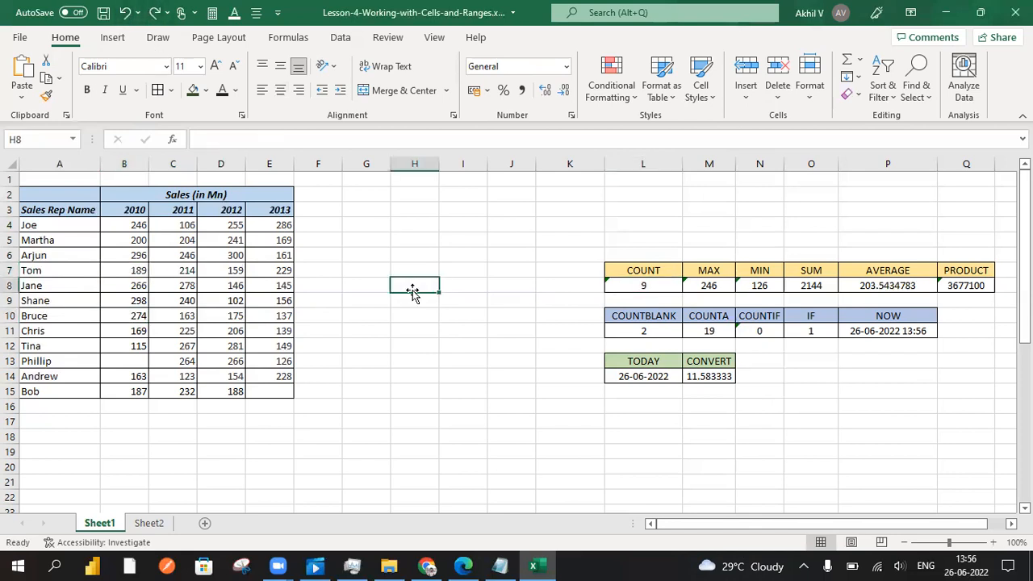
Step: Inspect the MAX formula in cell M8, highlighting its function name and the range it covers
click(700, 274)
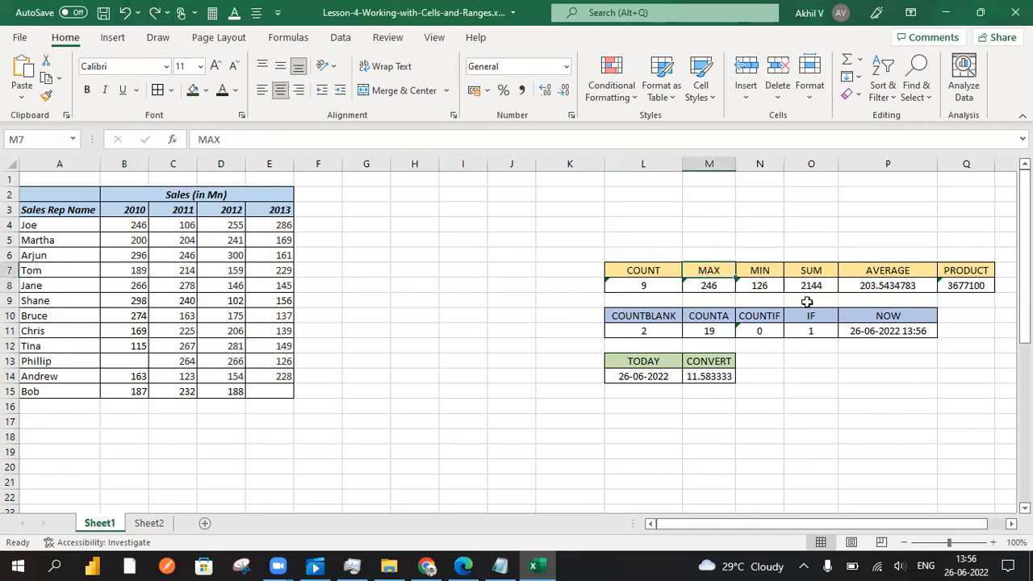
click(715, 285)
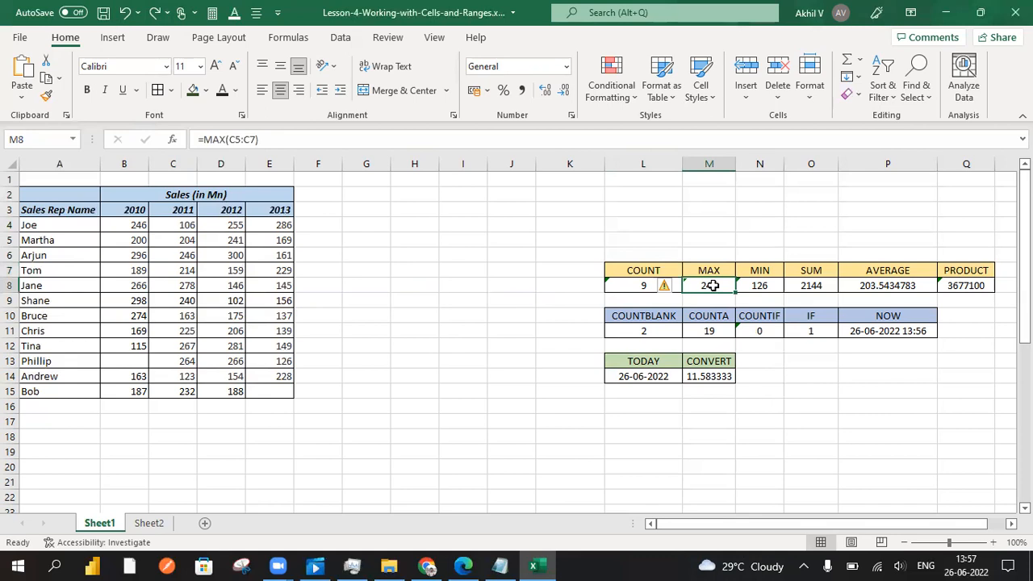
double_click(714, 286)
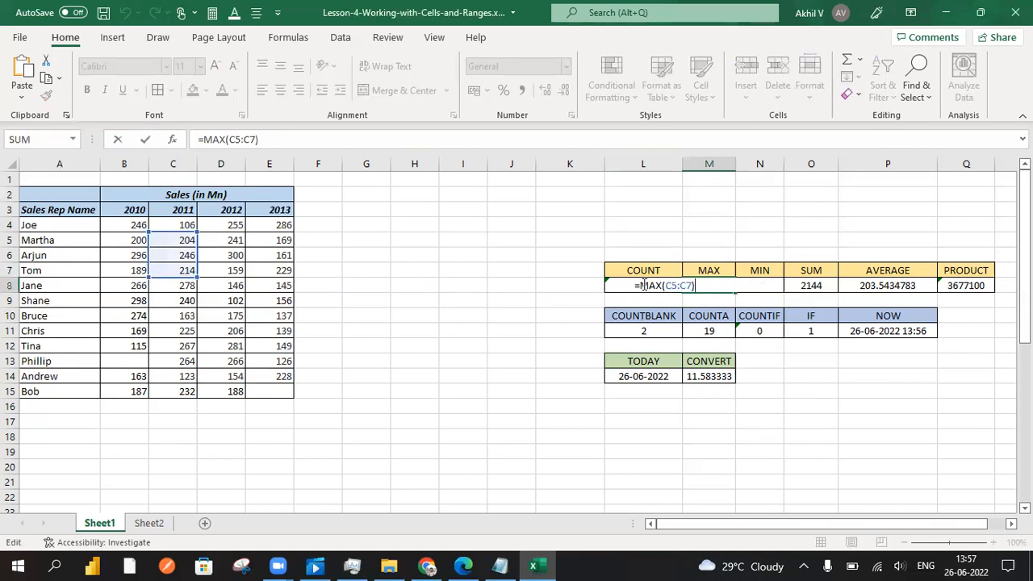
drag(642, 285, 665, 285)
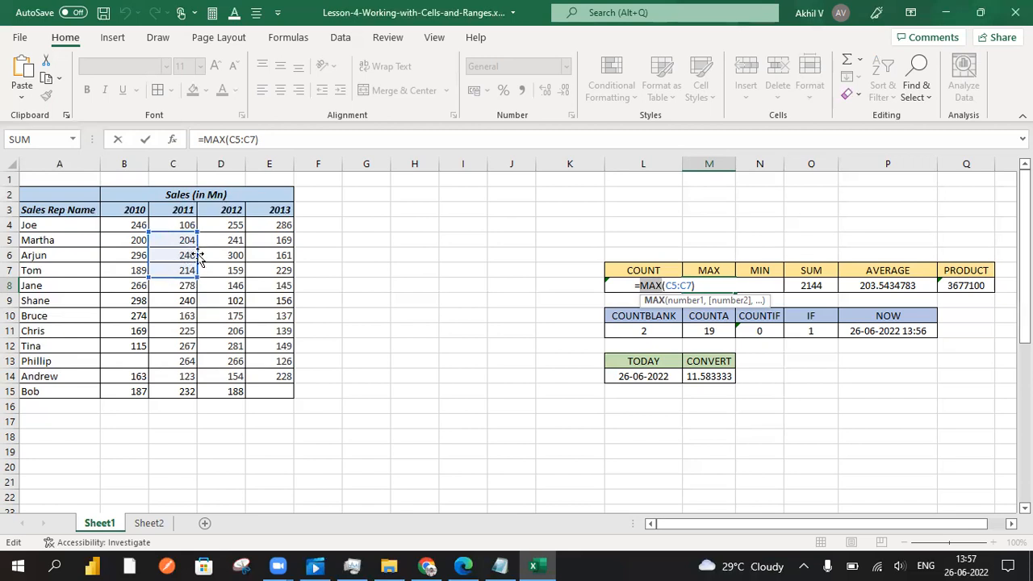
click(725, 348)
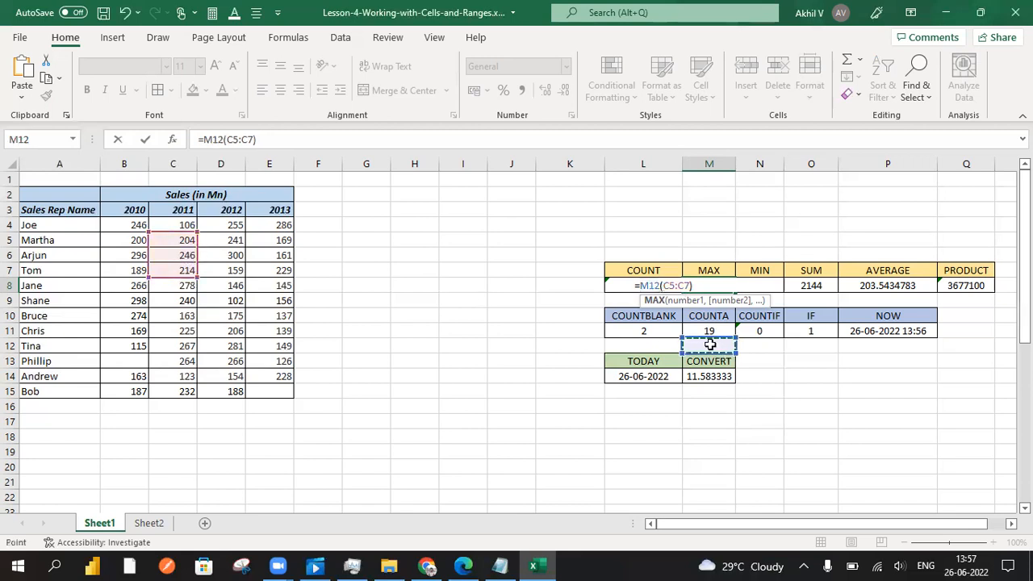
click(756, 348)
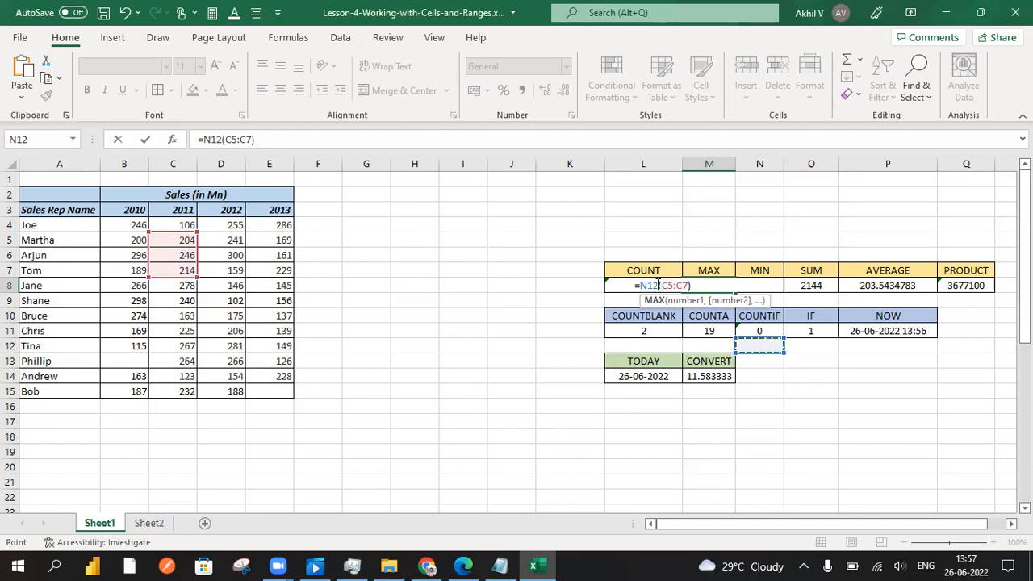
Step: Re-enter the formula in cell M8 as =MAX(C5:C7), picking the range from the 2011 sales column
drag(689, 284, 642, 284)
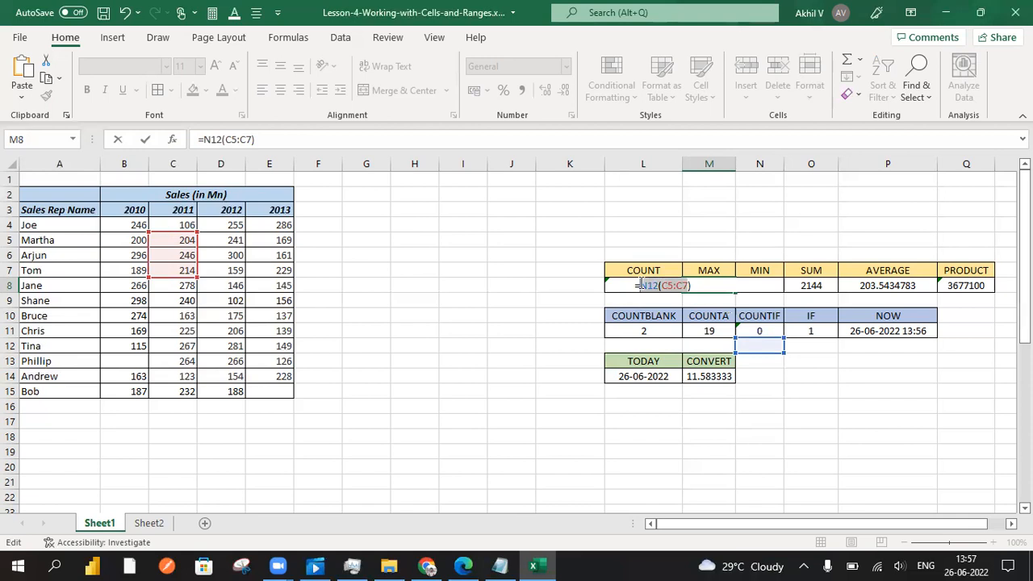
text(MAX()
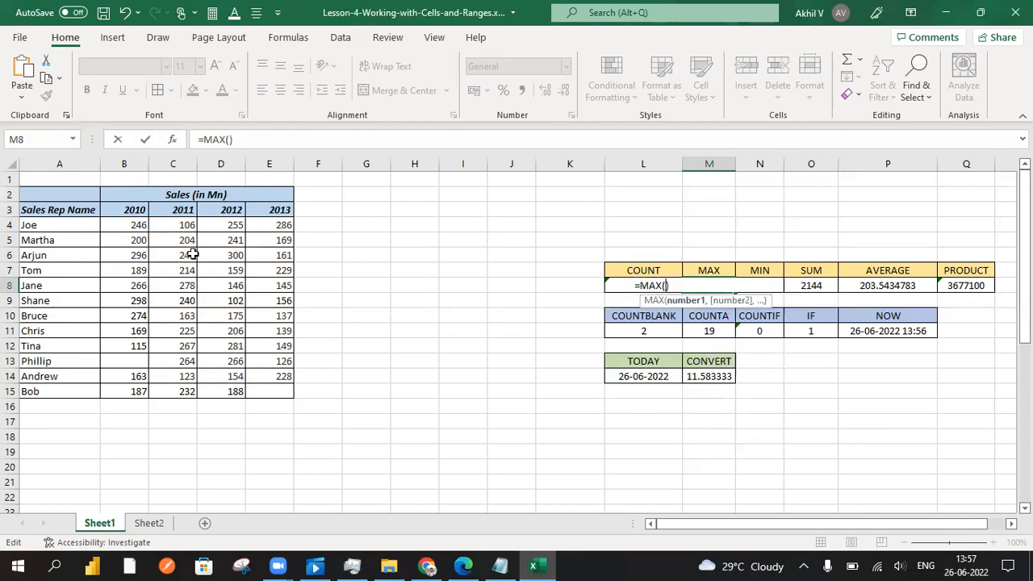
click(189, 255)
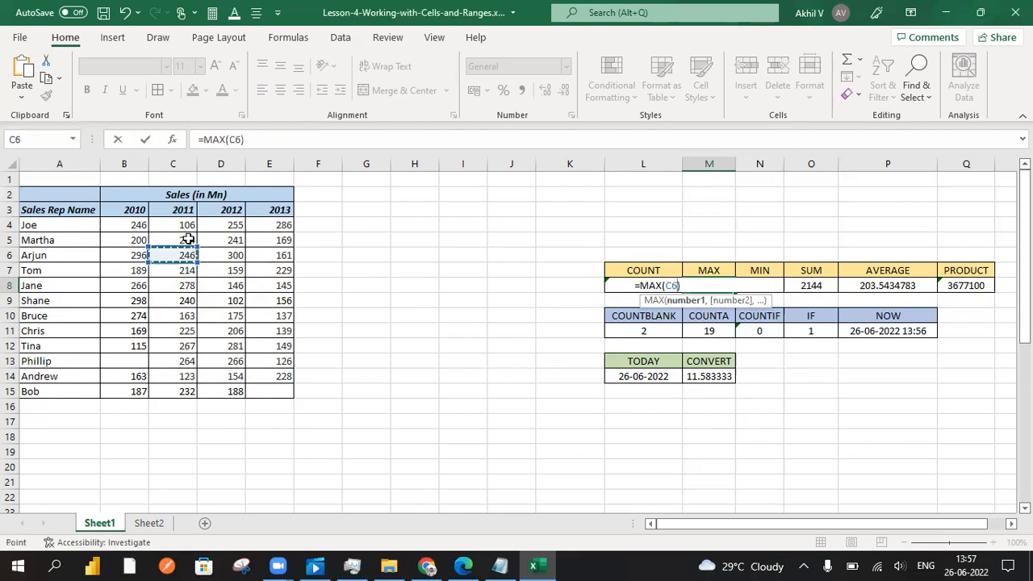
click(186, 239)
drag(187, 239, 184, 272)
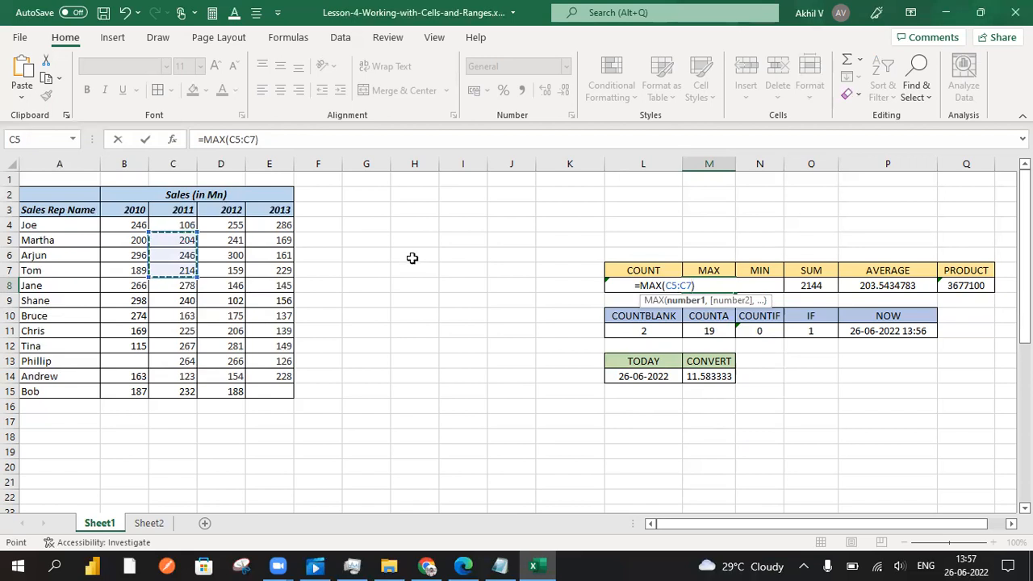
click(722, 284)
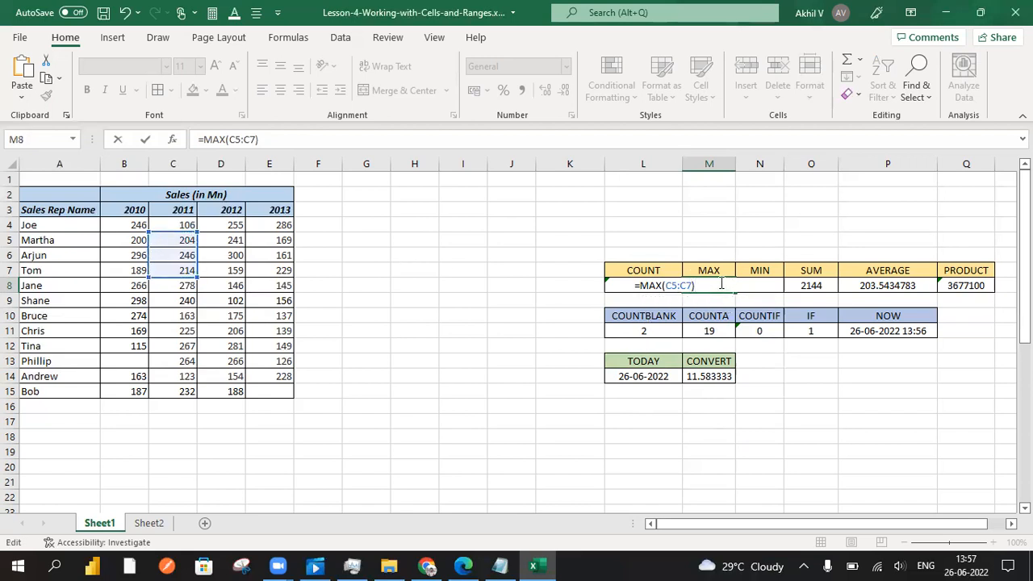
key(Return)
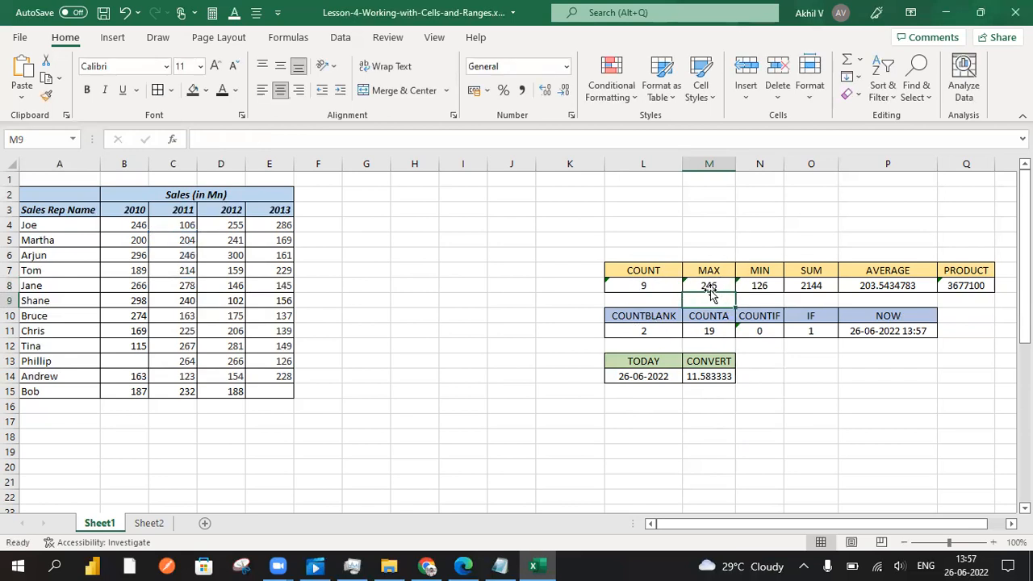
Step: Change the MIN formula in cell N8 to cover the 2012 and 2013 sales range D8:E15
double_click(760, 285)
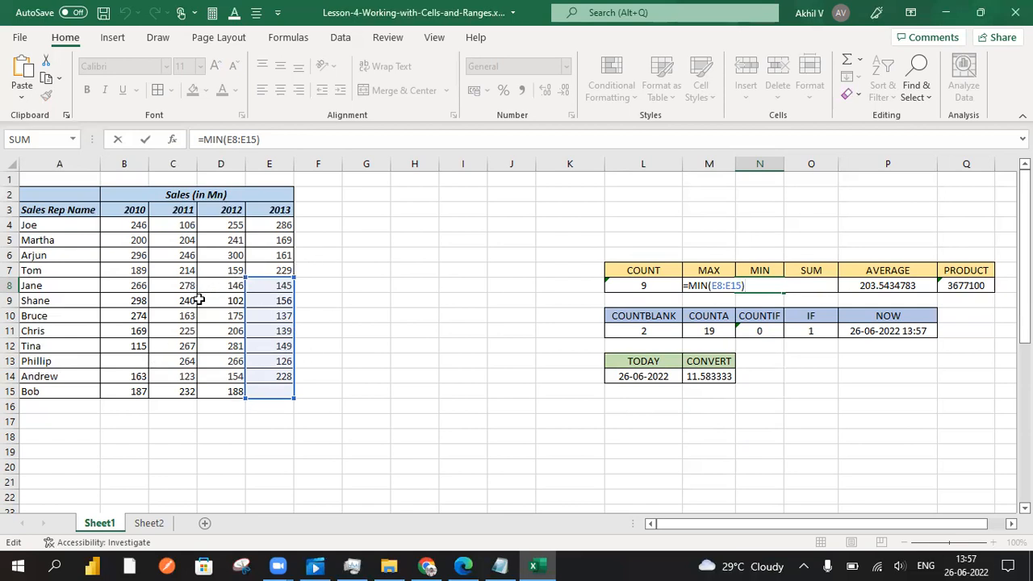
drag(212, 286, 275, 391)
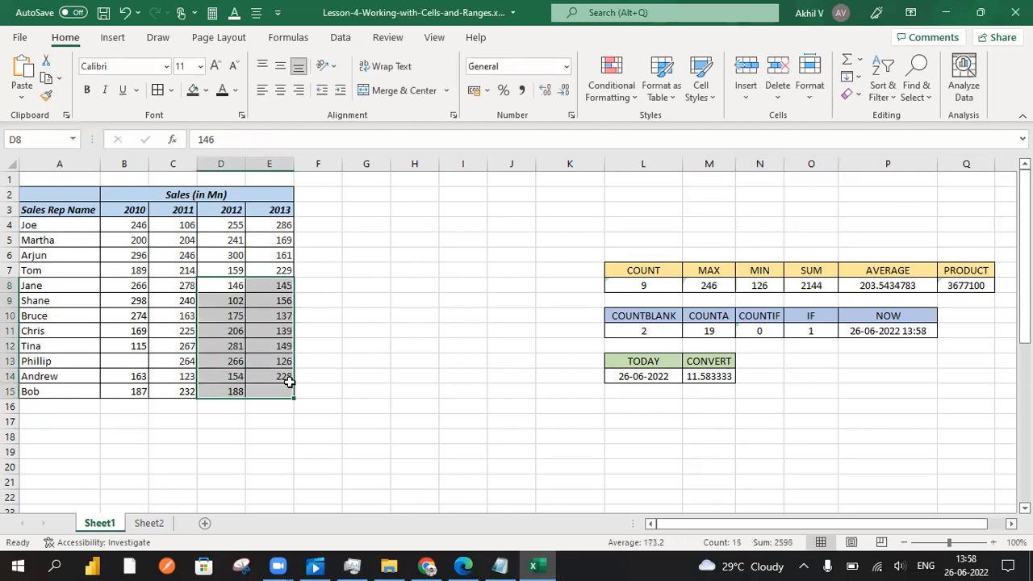
double_click(774, 286)
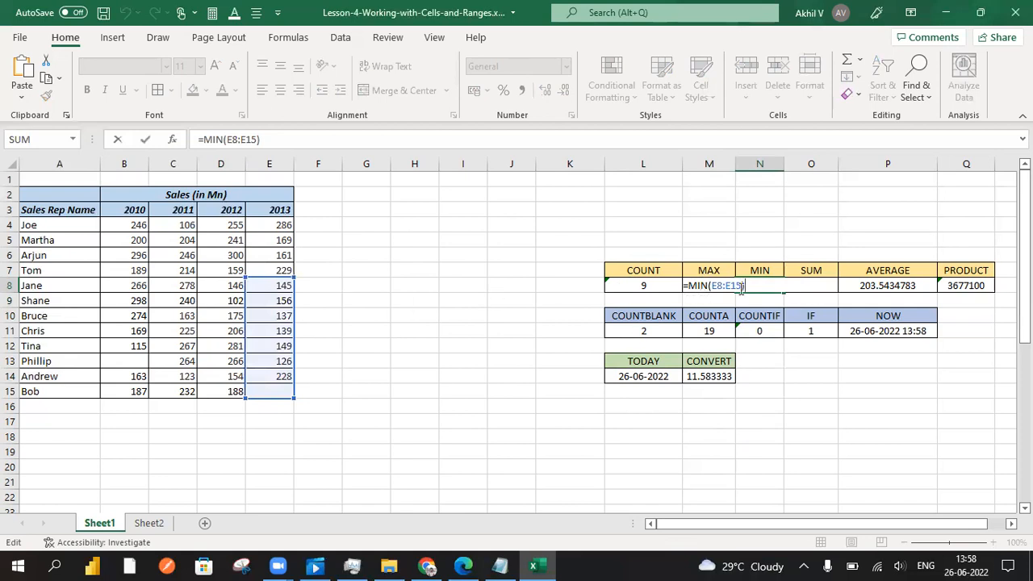
double_click(733, 286)
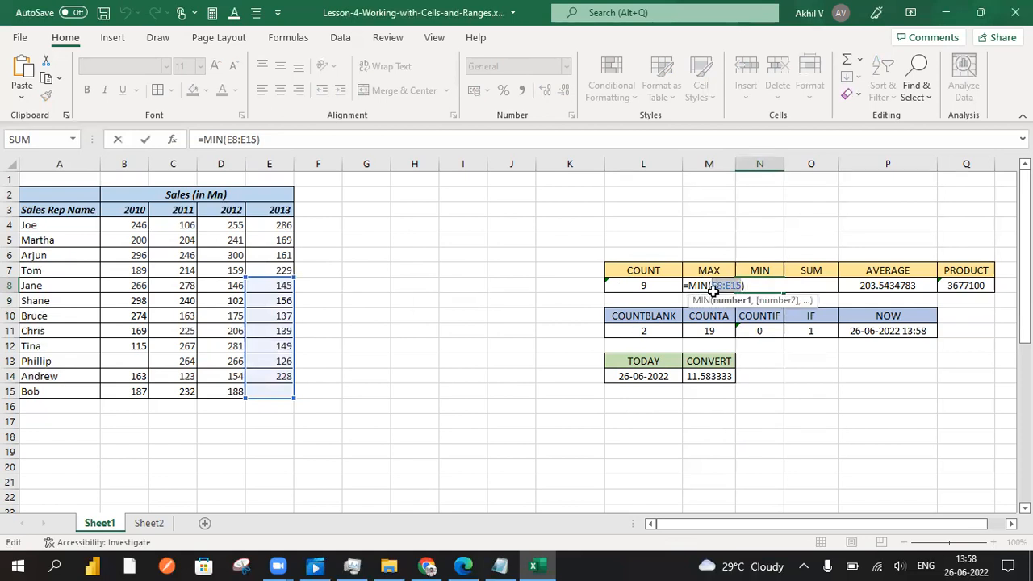
key(BackSpace)
drag(215, 289, 277, 394)
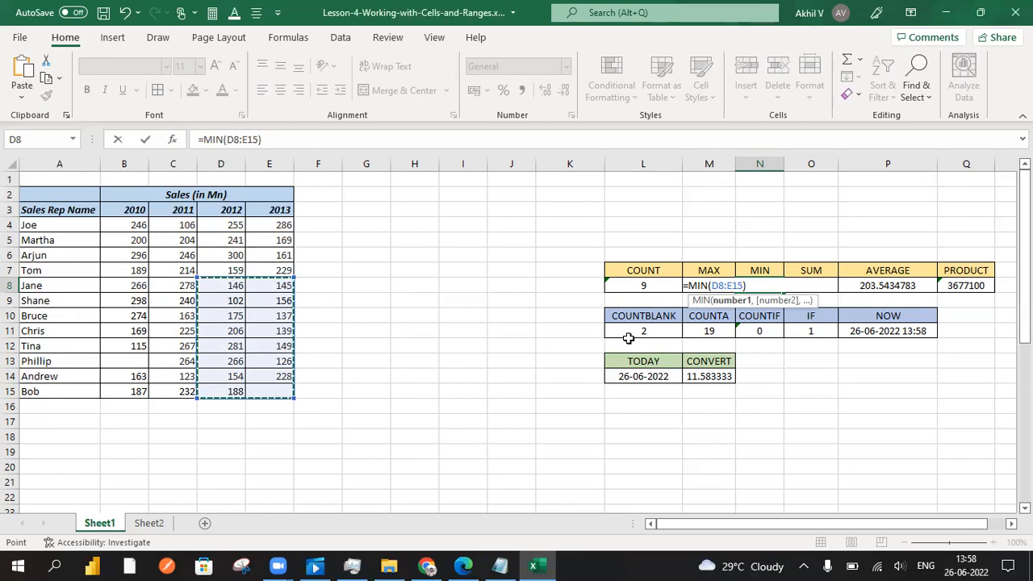
key(Return)
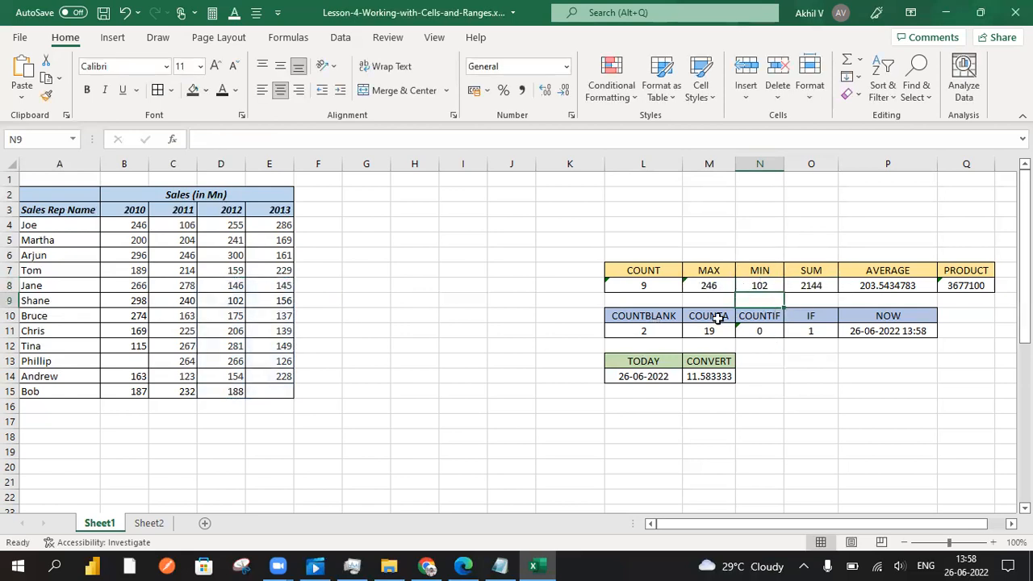
Step: Edit the SUM formula in cell O8 to read =SUM(C8:E112)
click(812, 285)
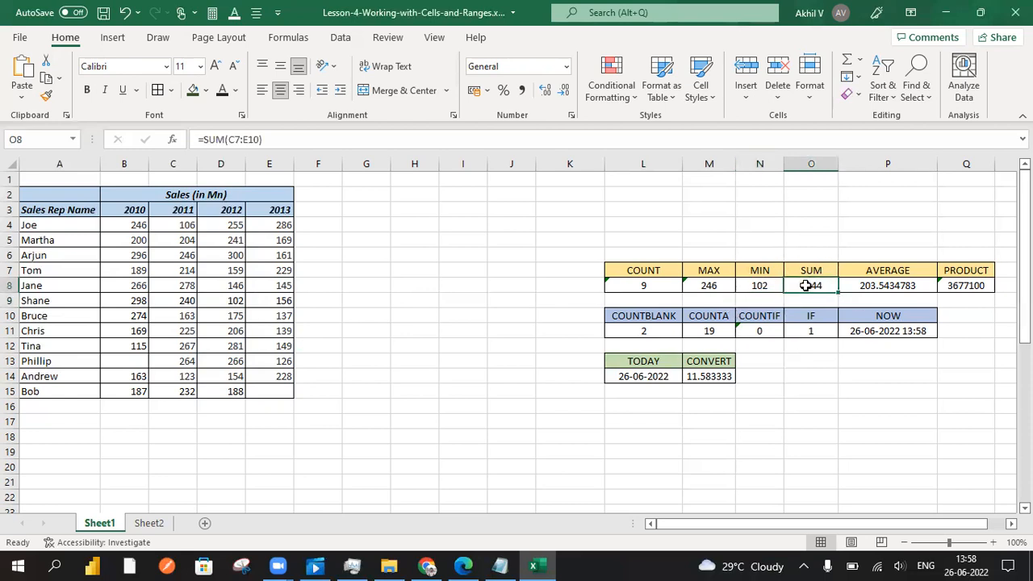
double_click(806, 285)
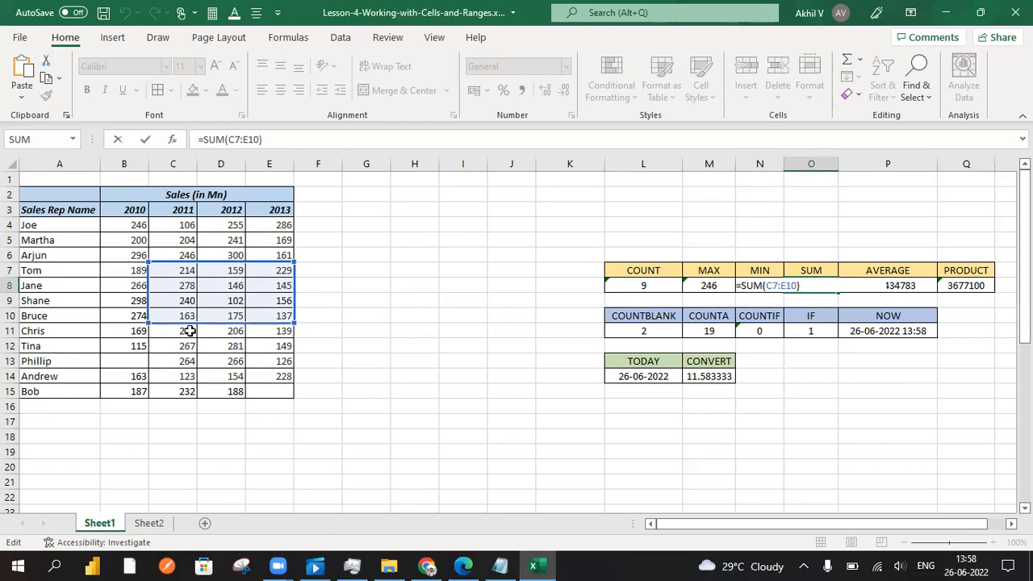
drag(767, 285, 787, 286)
click(781, 286)
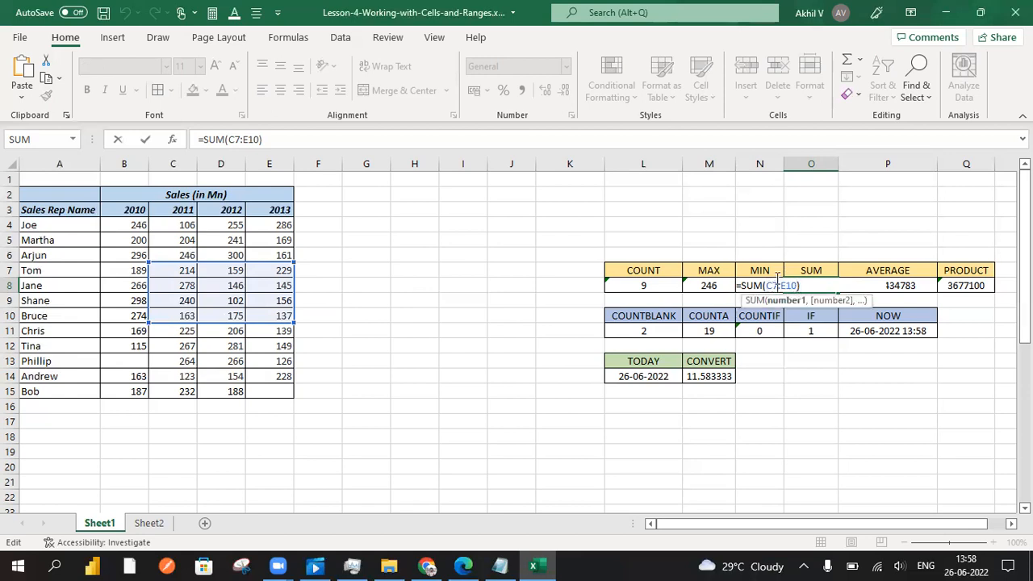
key(BackSpace)
text(8)
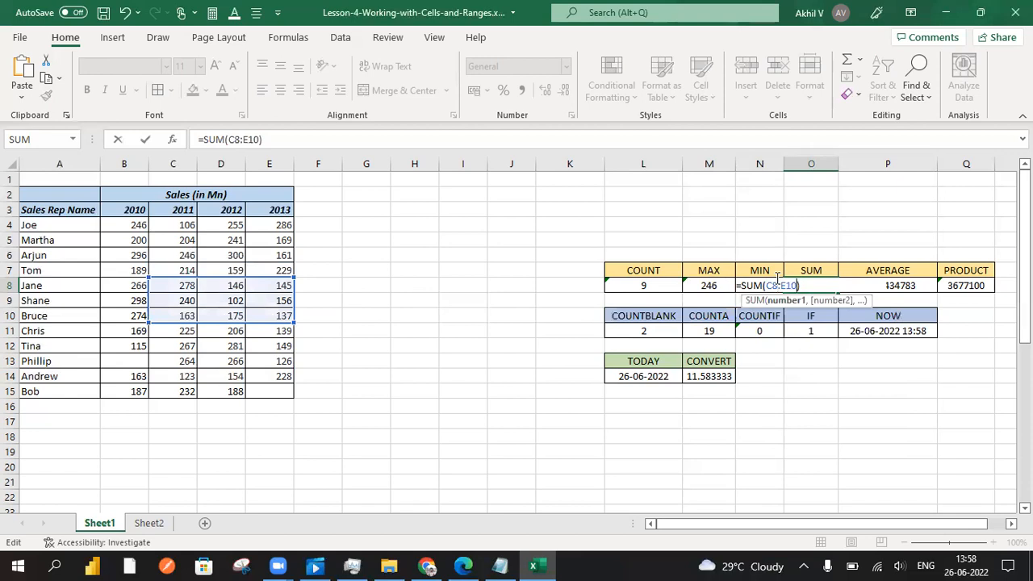
key(BackSpace)
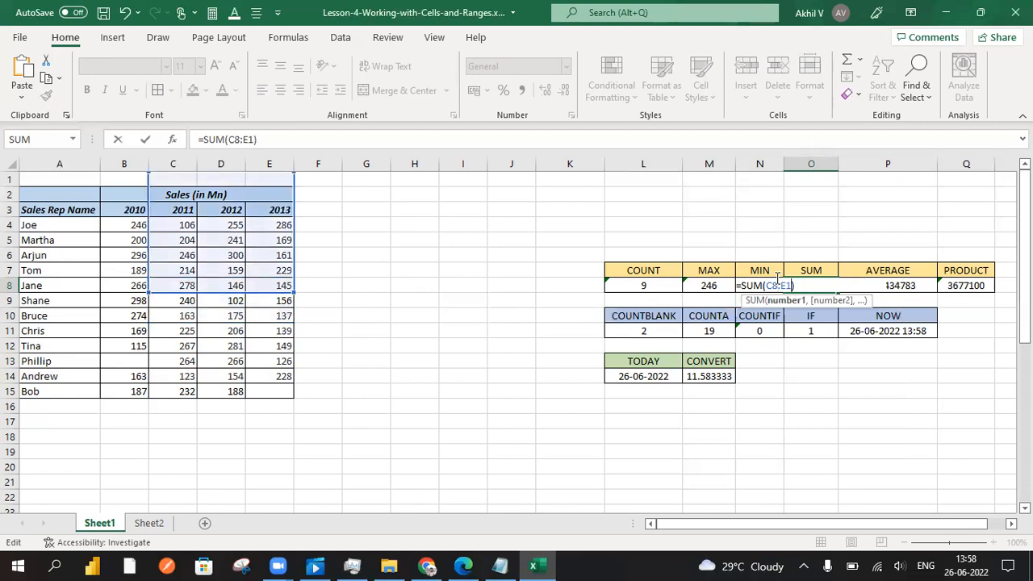
text(12)
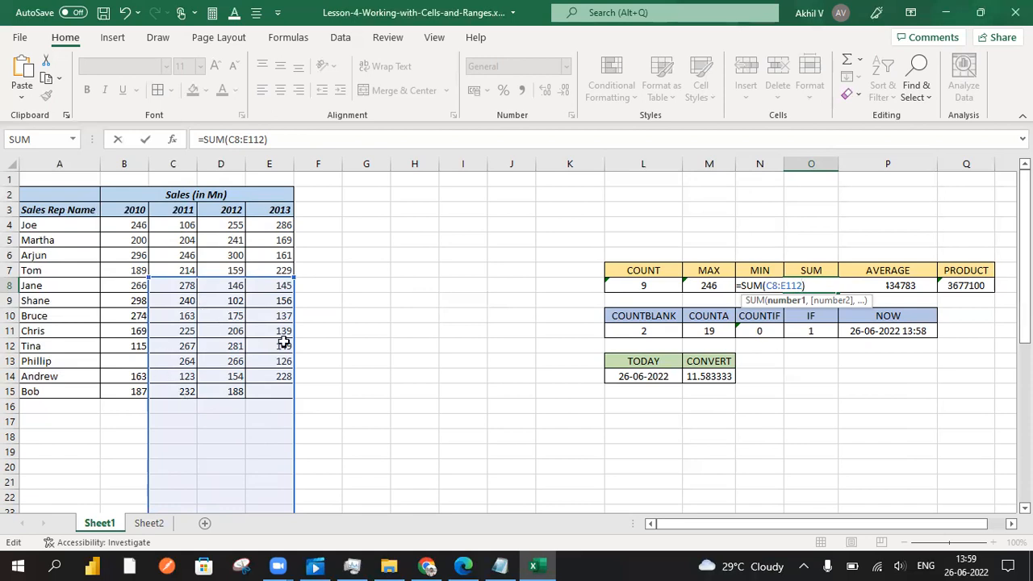
click(799, 359)
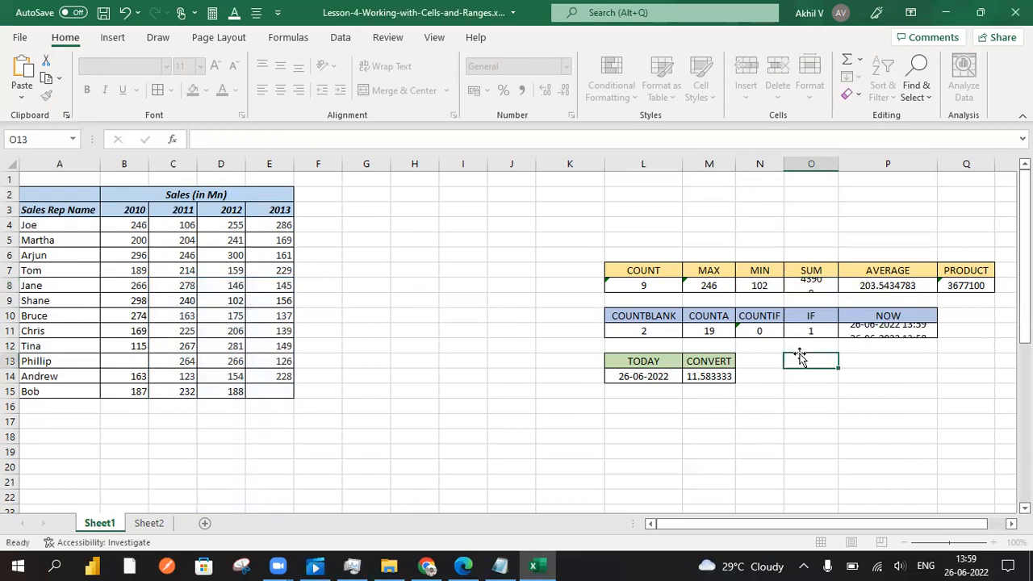
Step: Add C8:D11 as a second range to the AVERAGE formula in cell P8, making it =AVERAGE(B4:E15,C8:D11)
click(808, 285)
click(871, 285)
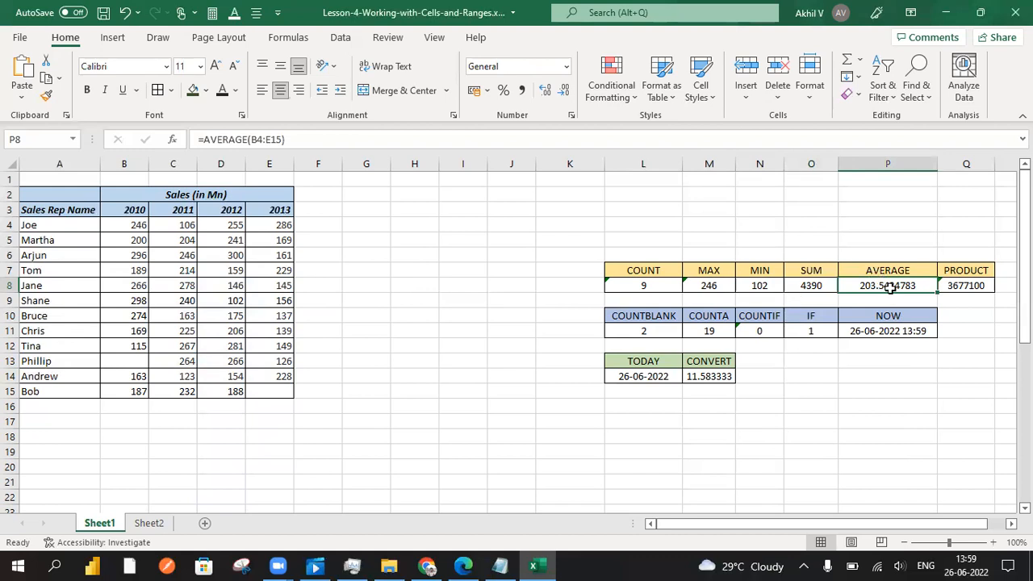
double_click(889, 286)
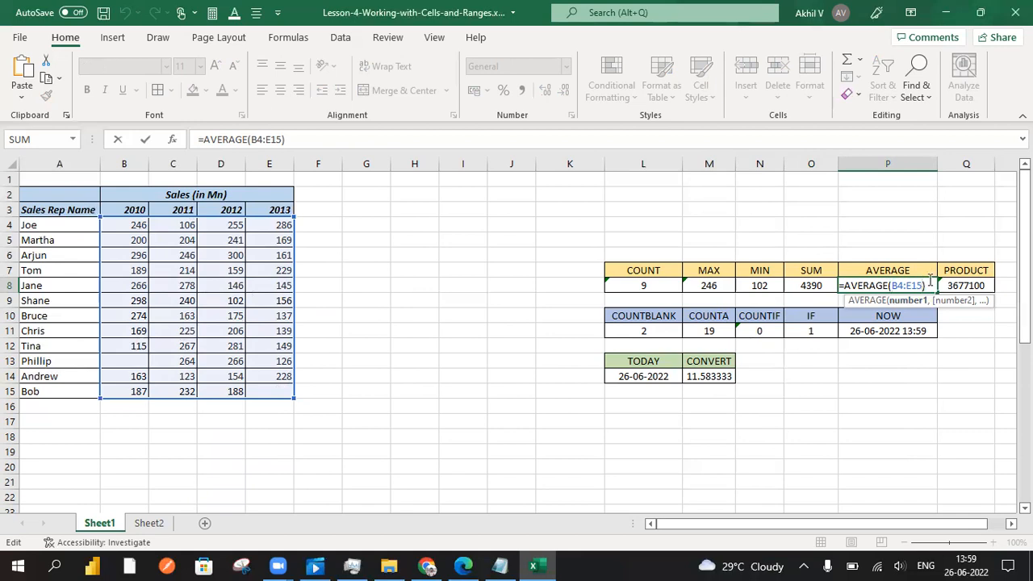
text(,)
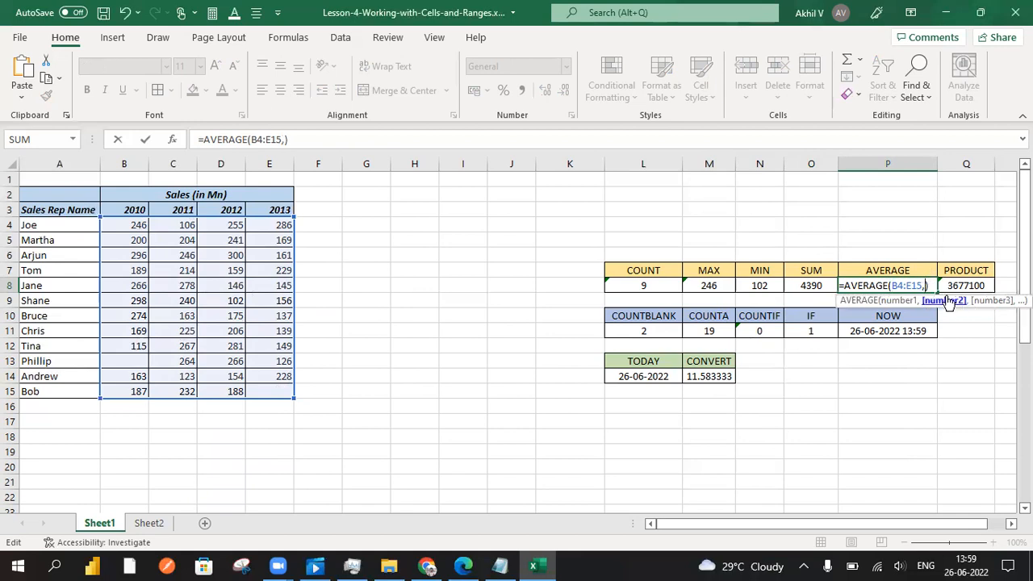
drag(182, 288, 210, 332)
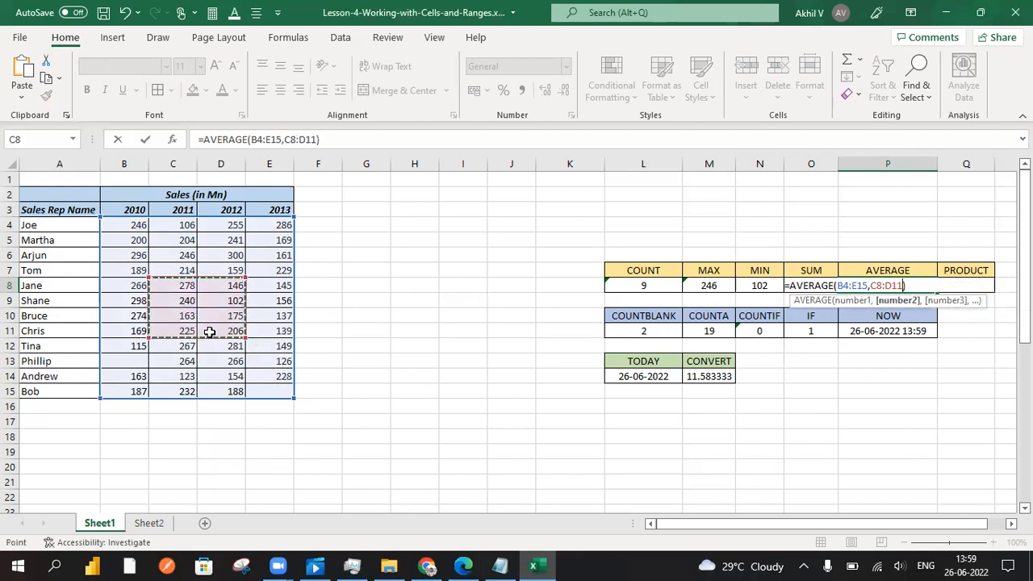
key(Return)
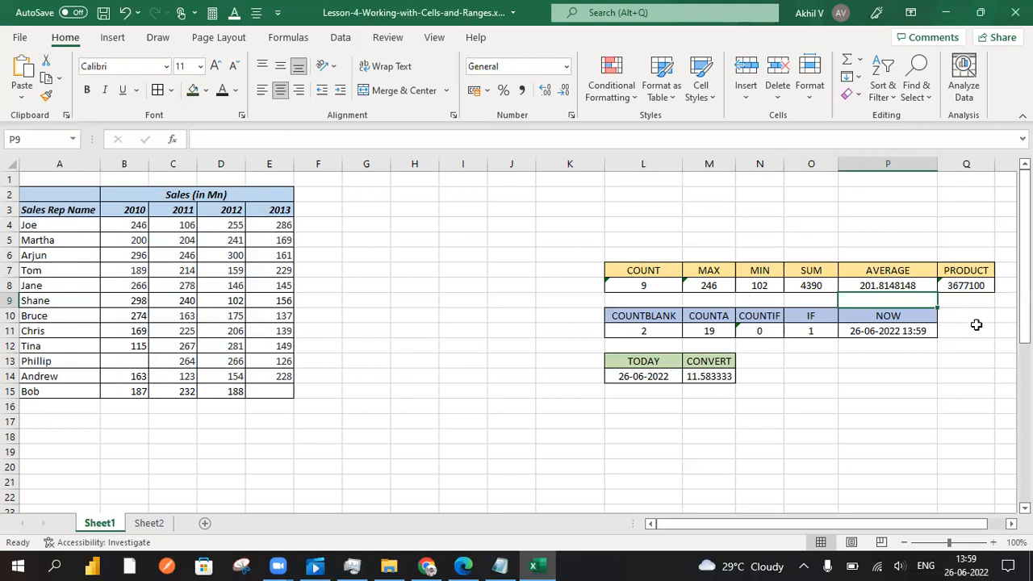
Step: Inspect the PRODUCT formula in cell Q8 and the range it covers, leaving the formula as it is
click(964, 288)
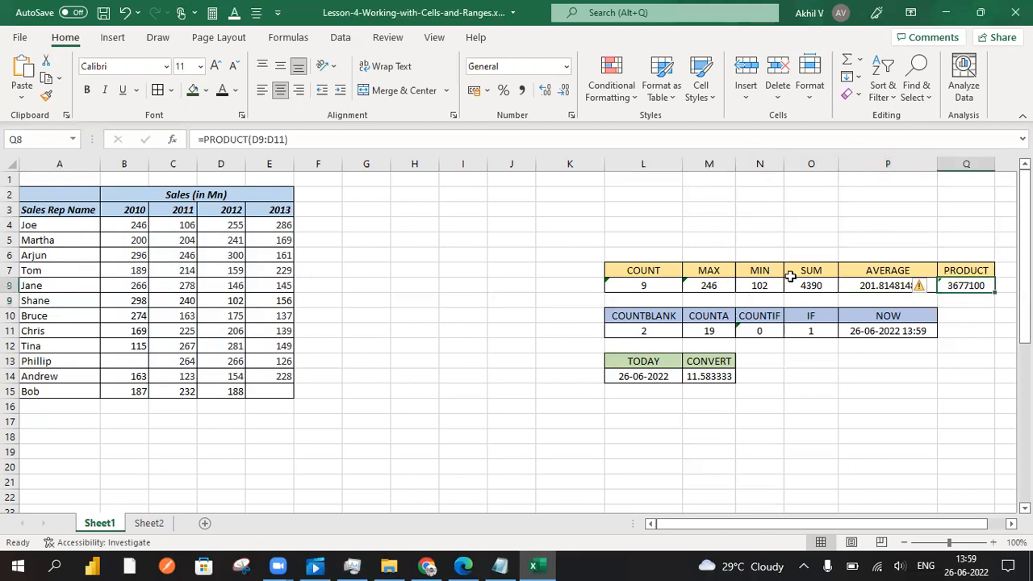
key(F2)
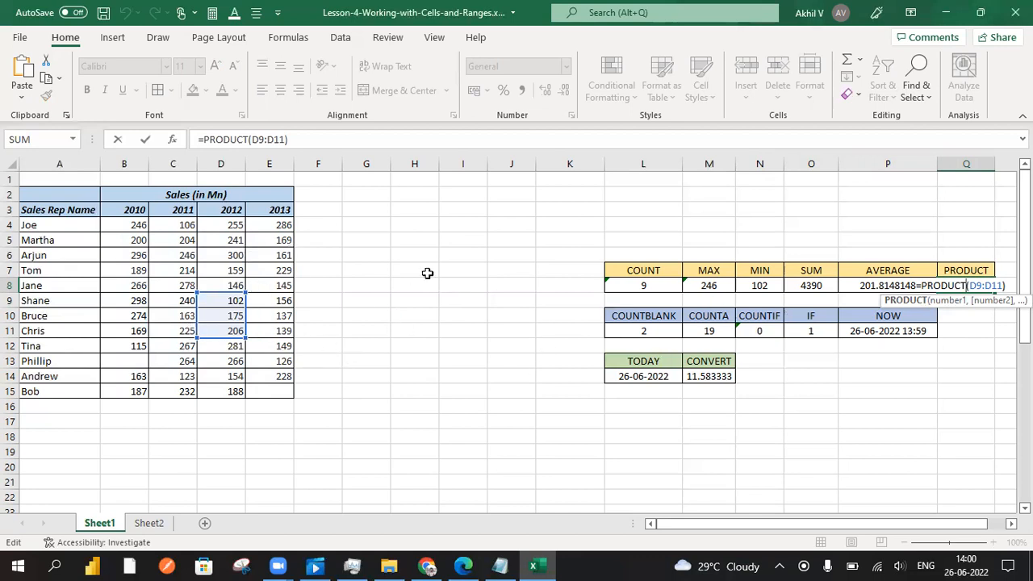
click(908, 359)
click(957, 344)
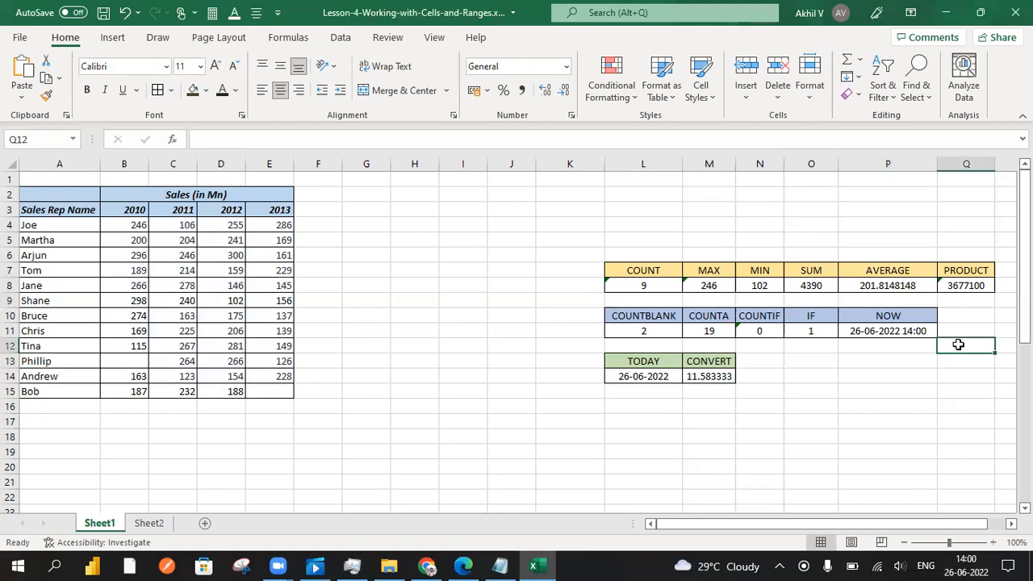
Step: Review the first function table from COUNT to PRODUCT, going through its MAX, MIN, SUM and AVERAGE headings
drag(616, 268, 977, 293)
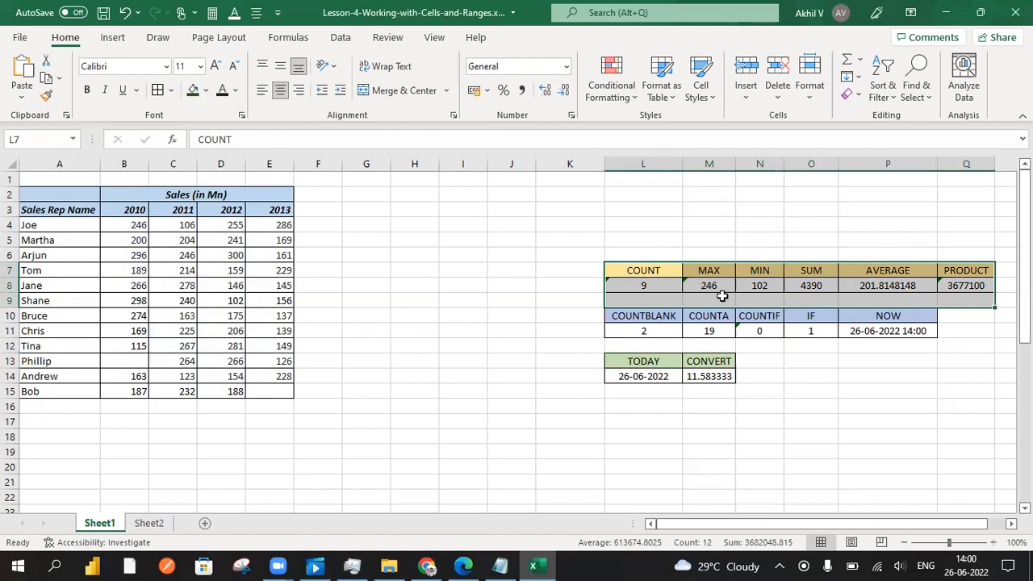
click(710, 275)
click(766, 272)
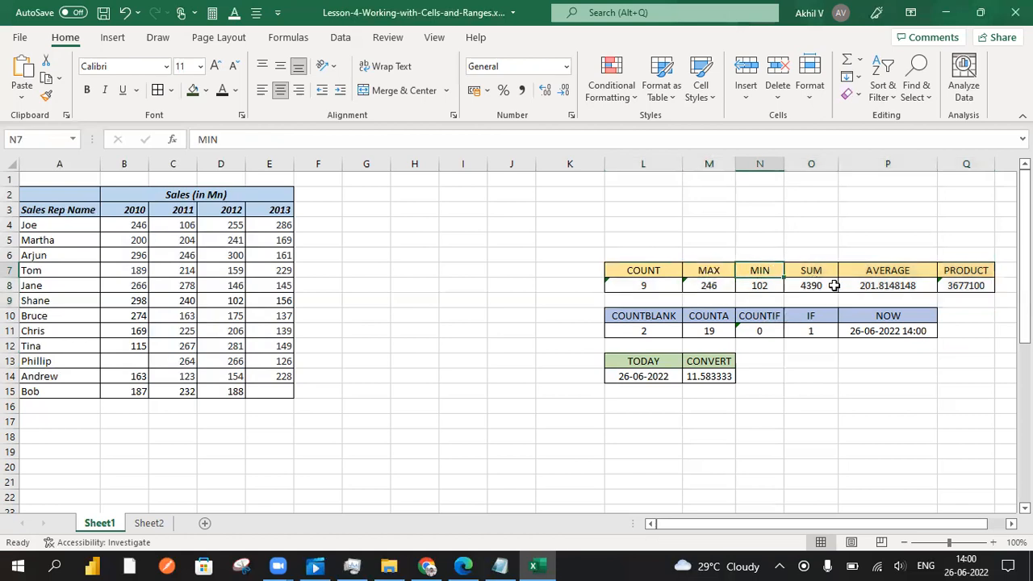
click(825, 274)
click(887, 274)
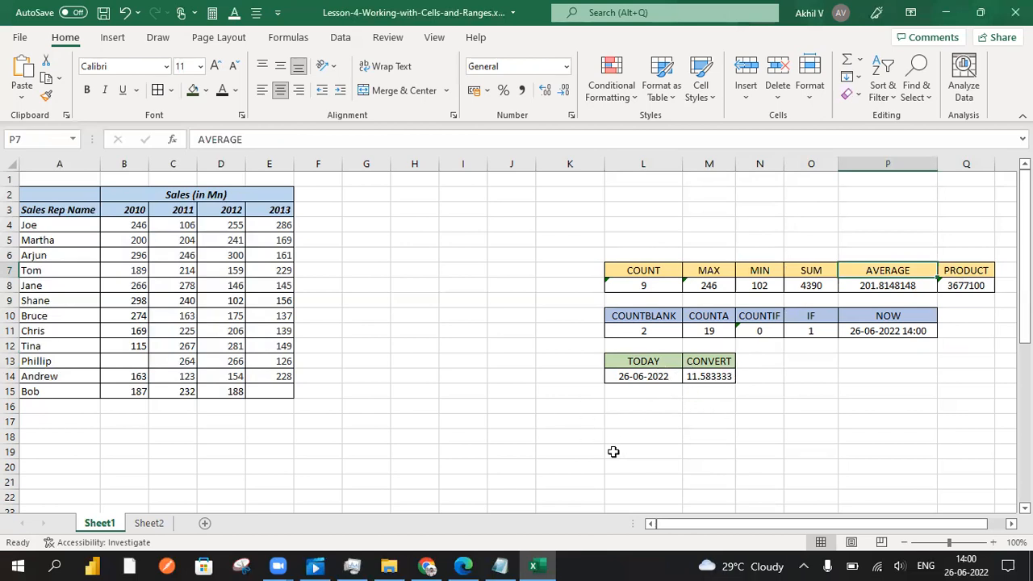
Step: Widen column K around the COUNT function notes and shorten rows 26 and 27, with row 27 about 78.75 high
scroll(559, 408, down, 4)
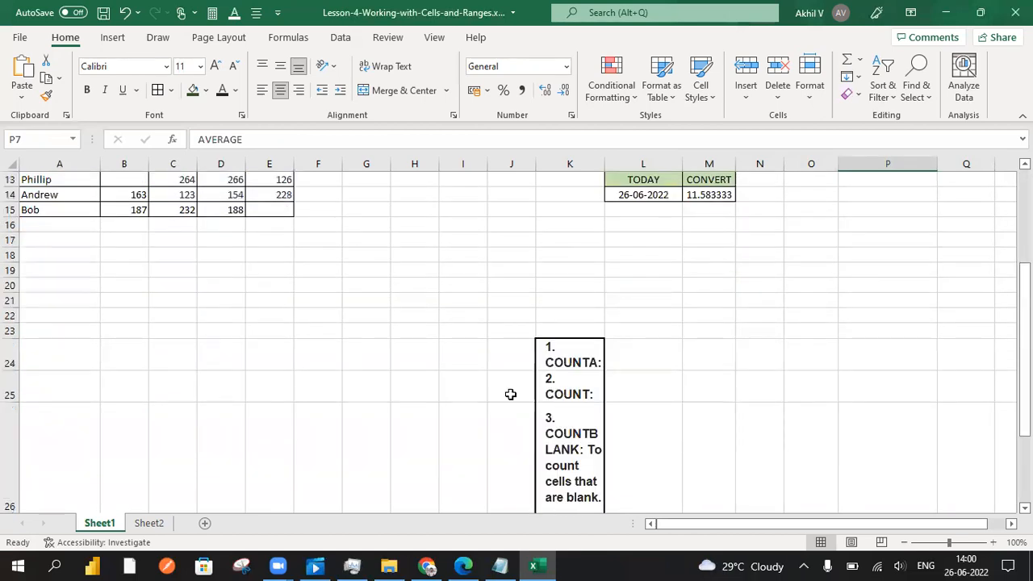
scroll(511, 389, down, 2)
scroll(511, 389, down, 1)
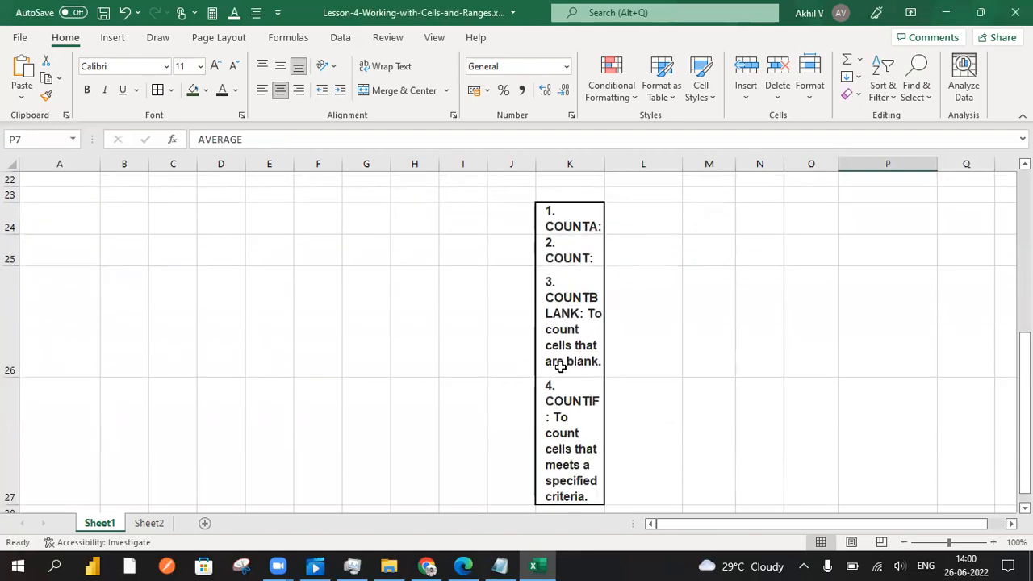
drag(604, 164, 663, 164)
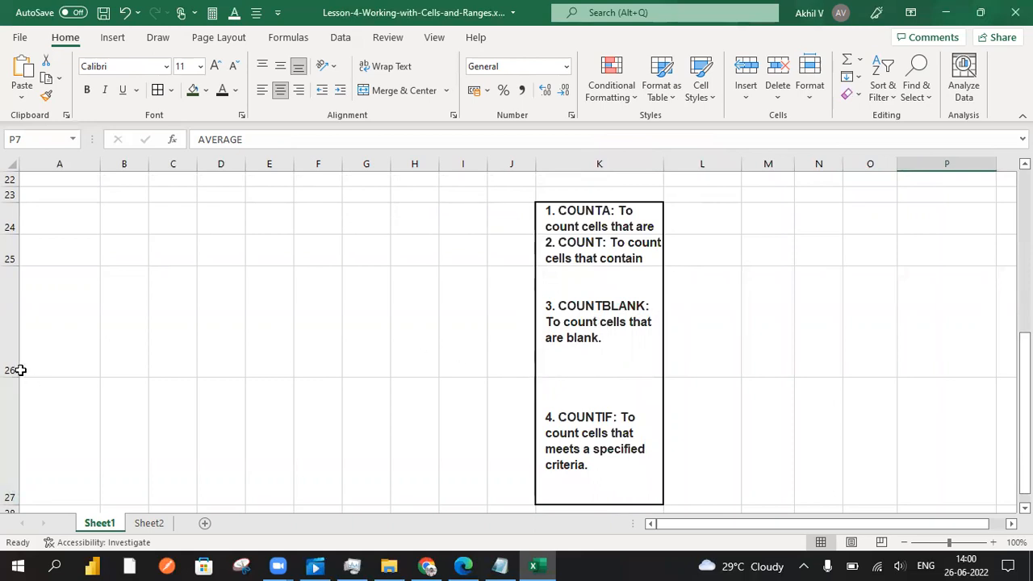
drag(13, 373, 16, 325)
drag(10, 455, 11, 404)
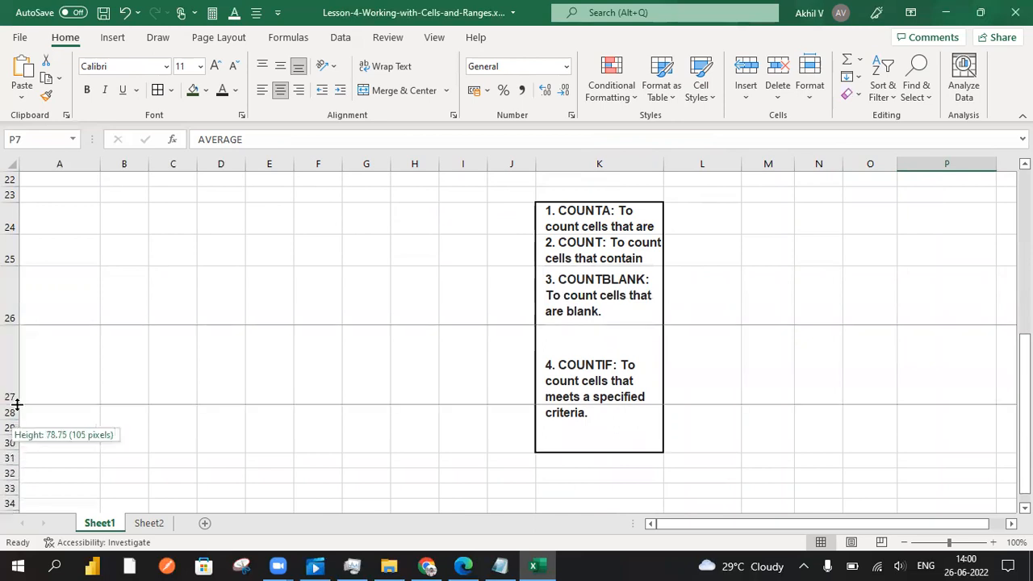
scroll(638, 345, up, 1)
scroll(638, 345, up, 2)
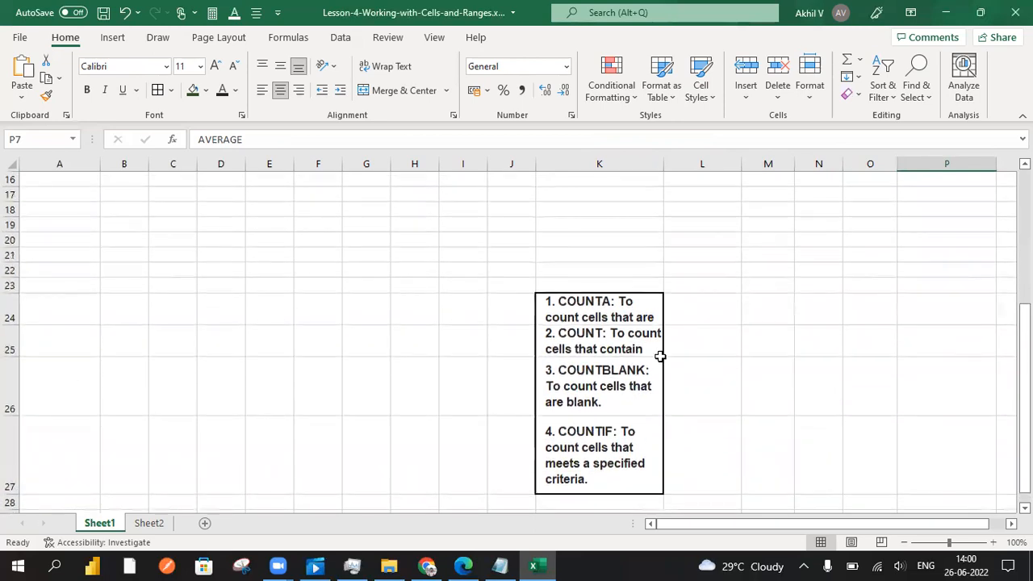